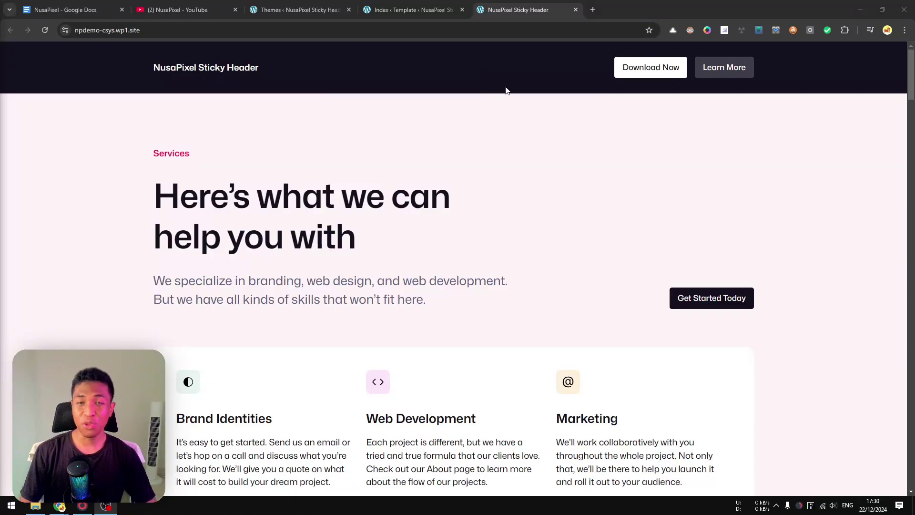
Scroll the live demo page up and down to check how the header behaves.
{"action": "scroll", "coordinate": [558, 159], "scroll_direction": "down", "scroll_amount": 5}
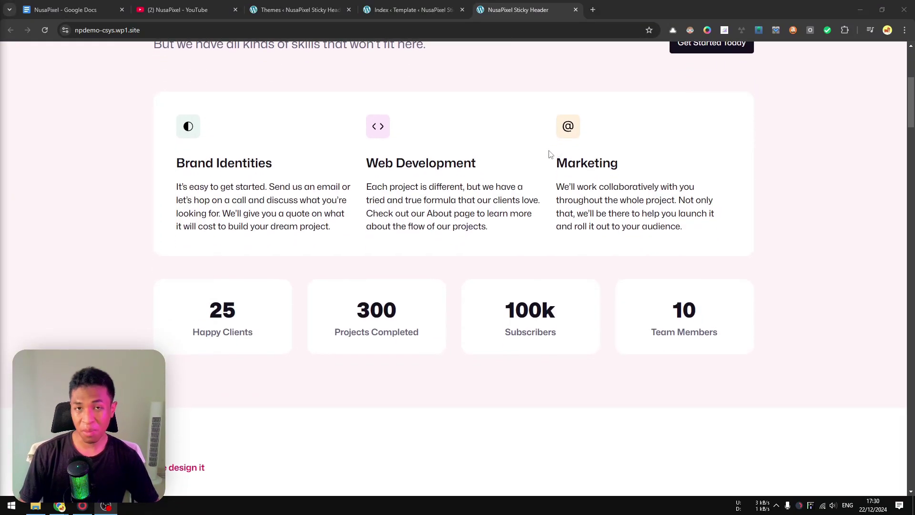
{"action": "scroll", "coordinate": [548, 176], "scroll_direction": "up", "scroll_amount": 5}
{"action": "scroll", "coordinate": [543, 139], "scroll_direction": "down", "scroll_amount": 8}
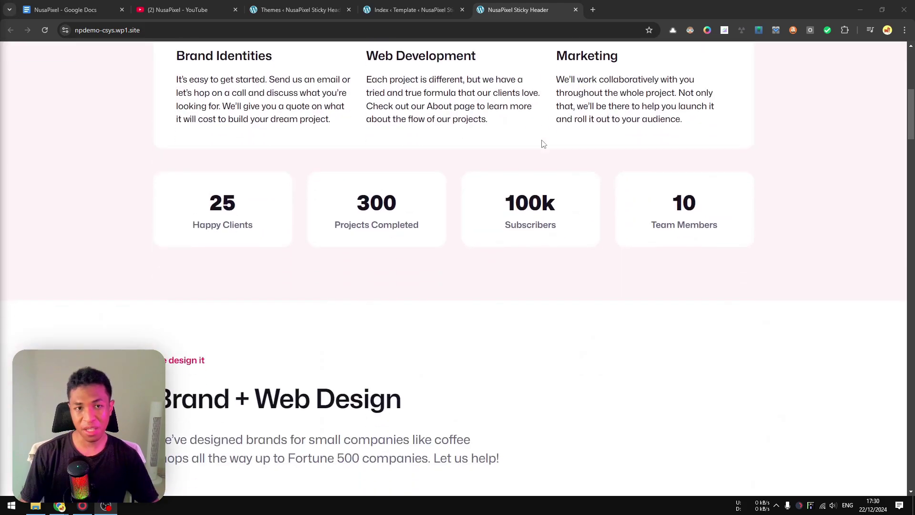
{"action": "scroll", "coordinate": [545, 136], "scroll_direction": "down", "scroll_amount": 4}
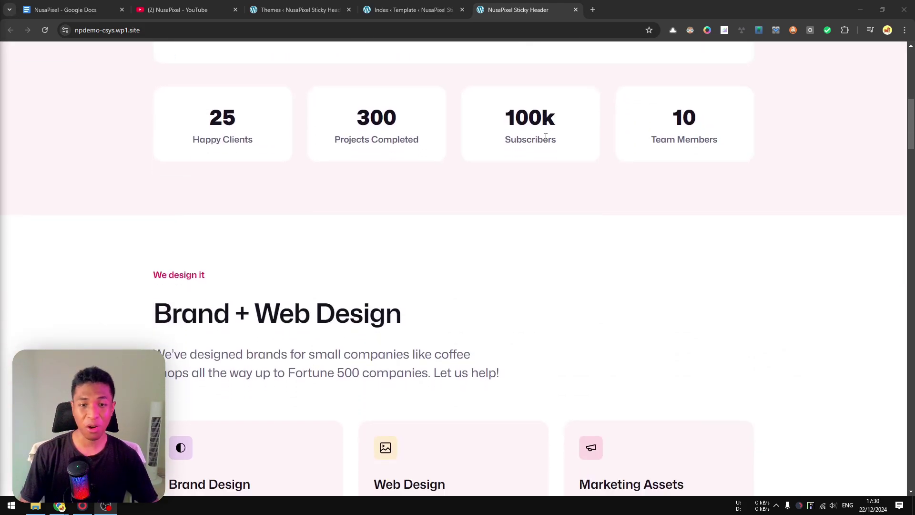
{"action": "scroll", "coordinate": [543, 151], "scroll_direction": "up", "scroll_amount": 12}
{"action": "scroll", "coordinate": [536, 141], "scroll_direction": "down", "scroll_amount": 3}
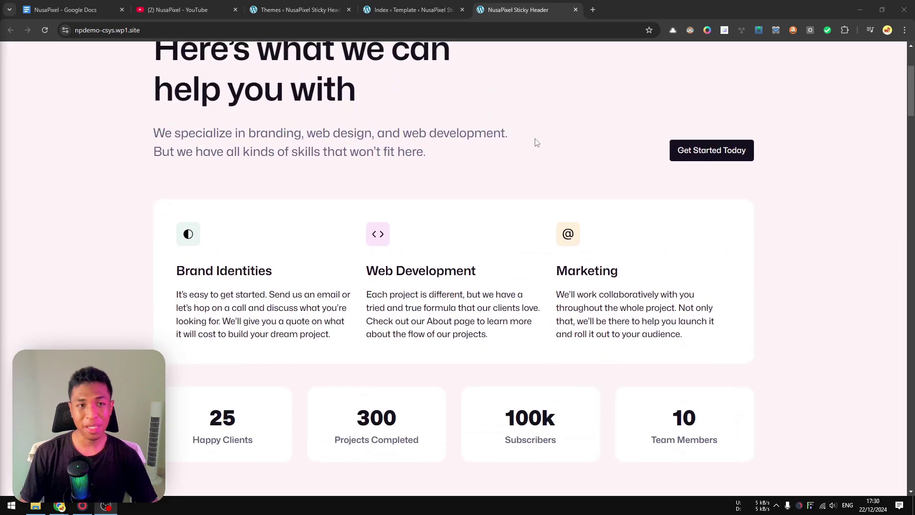
{"action": "scroll", "coordinate": [535, 141], "scroll_direction": "up", "scroll_amount": 3}
Reload the live demo page and scroll again to recheck the header.
{"action": "left_click", "coordinate": [44, 30]}
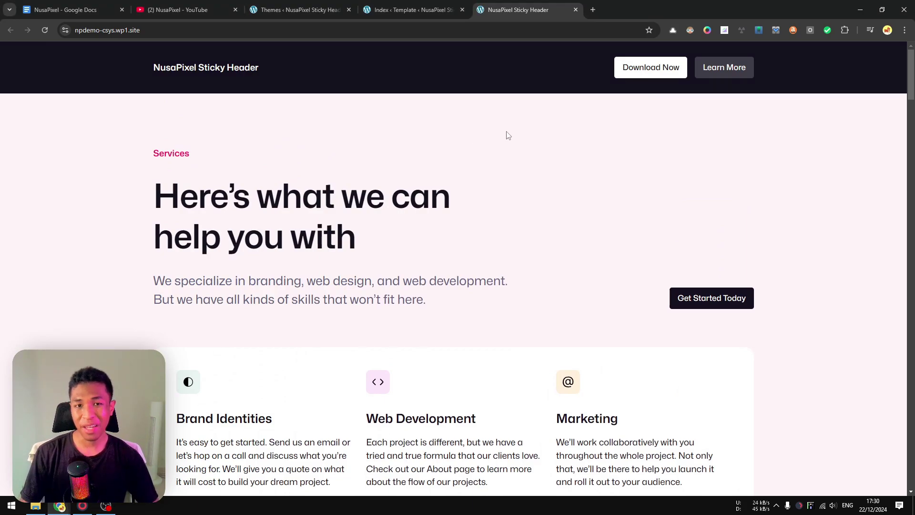
{"action": "scroll", "coordinate": [523, 148], "scroll_direction": "down", "scroll_amount": 8}
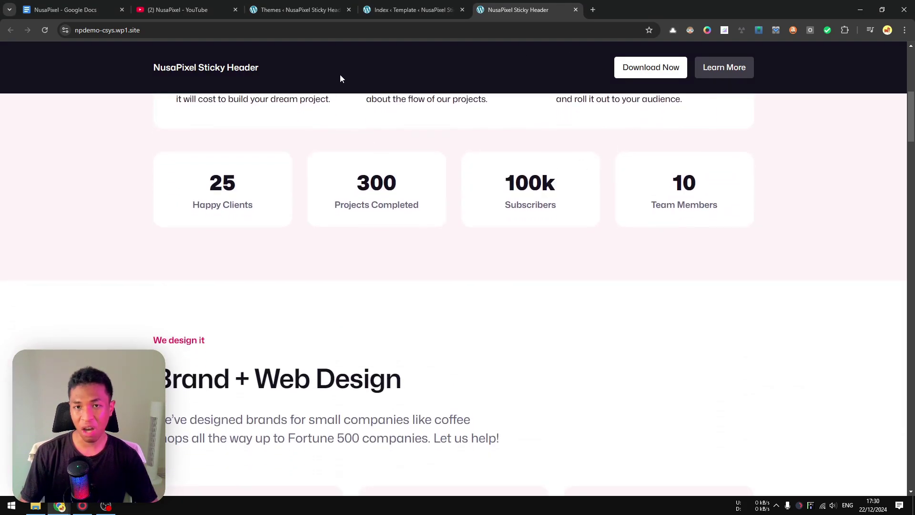
{"action": "scroll", "coordinate": [599, 200], "scroll_direction": "up", "scroll_amount": 2}
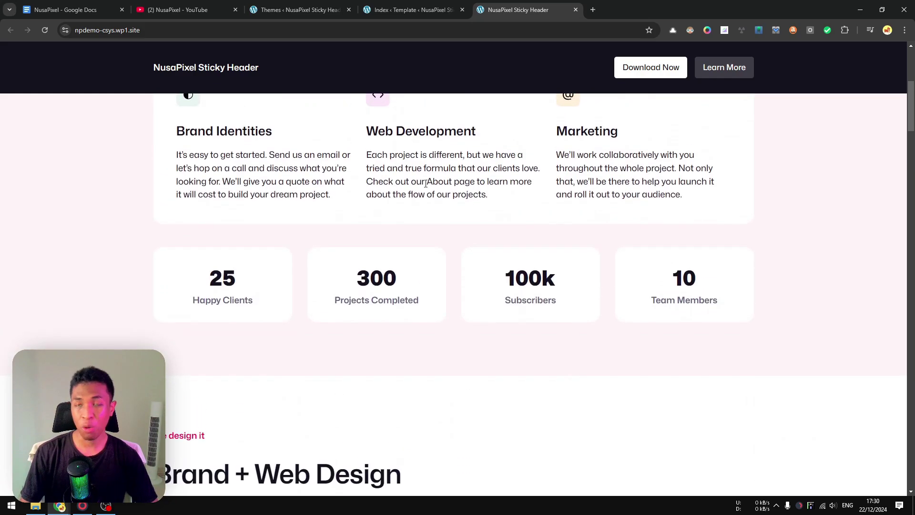
{"action": "scroll", "coordinate": [502, 204], "scroll_direction": "down", "scroll_amount": 10}
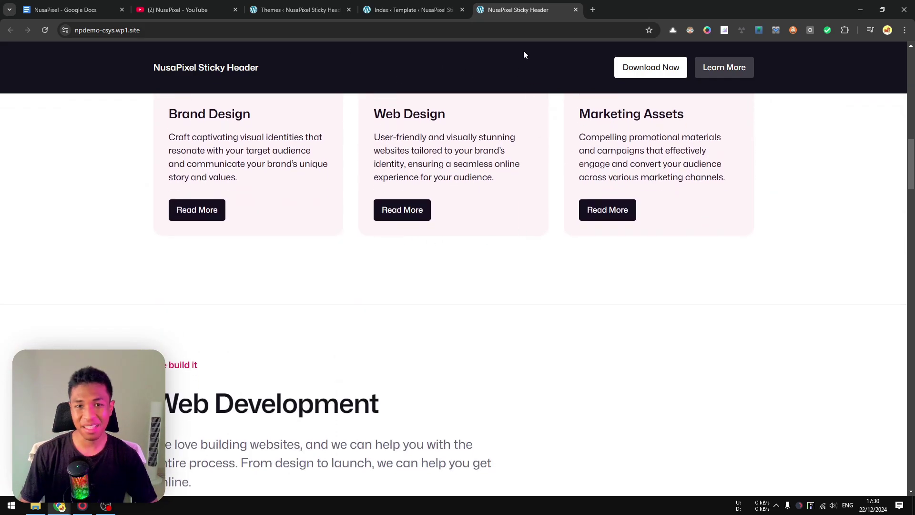
{"action": "scroll", "coordinate": [495, 153], "scroll_direction": "up", "scroll_amount": 12}
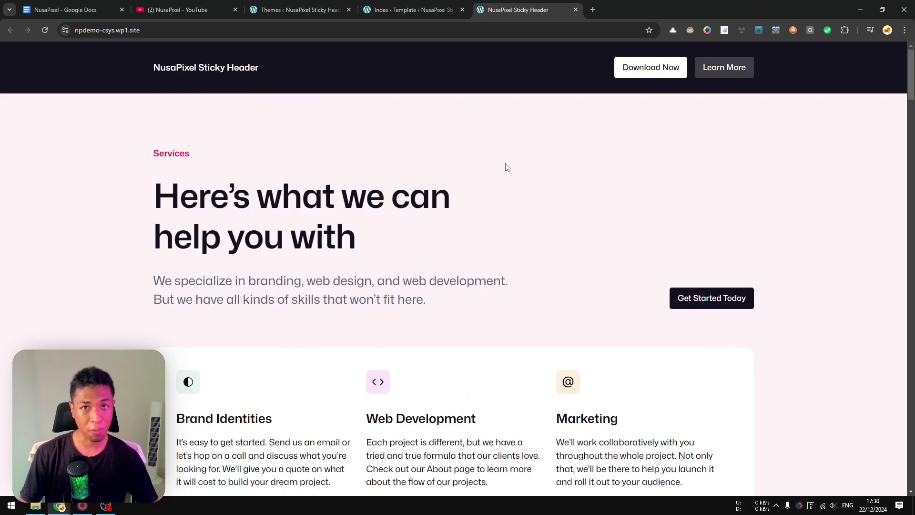
Switch to the previous browser tab with Ctrl+Shift+Tab.
{"action": "key", "text": "ctrl+shift+Tab"}
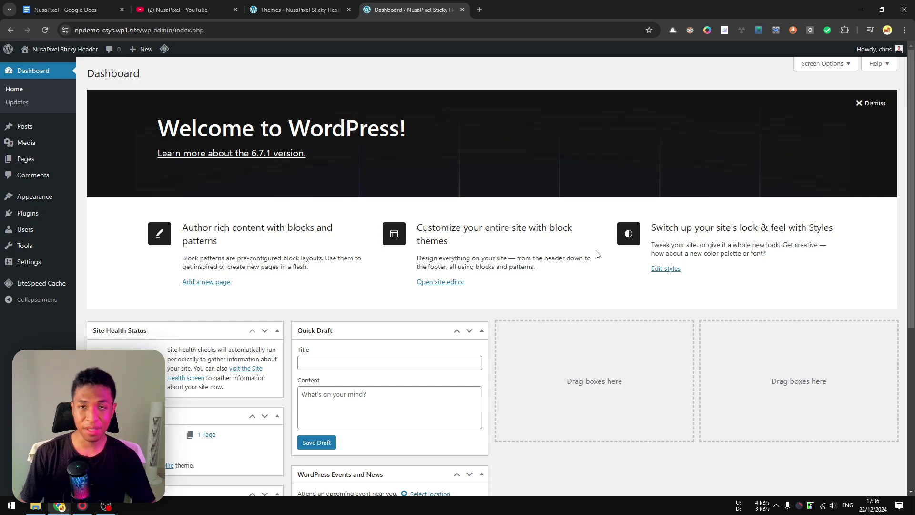
Filter the theme catalogue to Block Themes, scroll to Brahma and install it.
{"action": "mouse_move", "coordinate": [51, 199]}
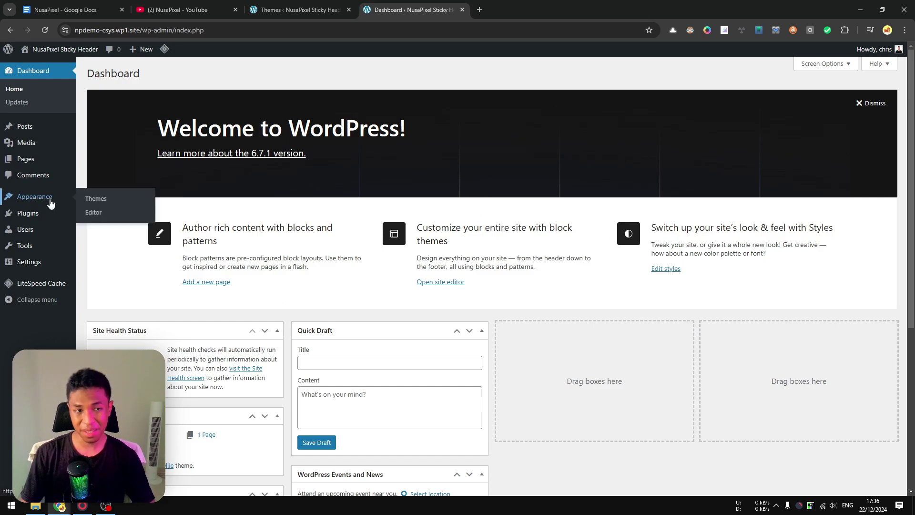
{"action": "left_click", "coordinate": [109, 203]}
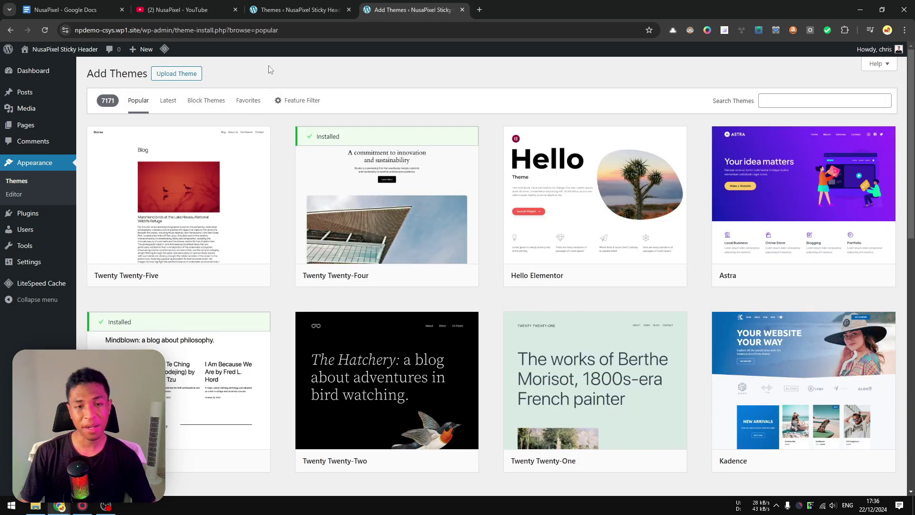
{"action": "left_click", "coordinate": [208, 106]}
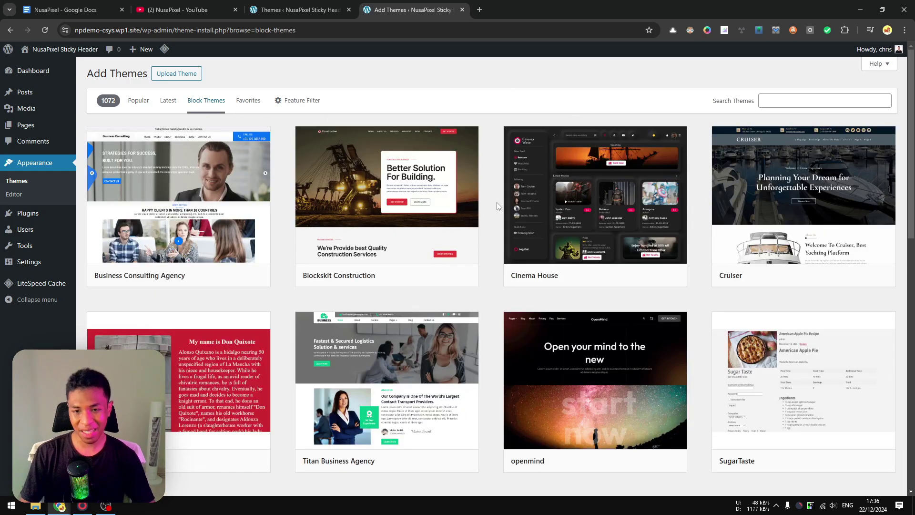
{"action": "scroll", "coordinate": [497, 206], "scroll_direction": "down", "scroll_amount": 10}
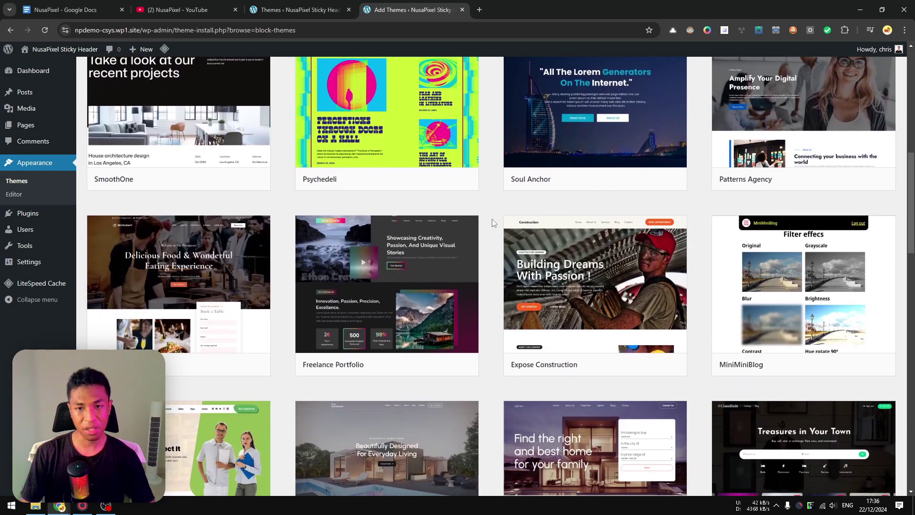
{"action": "scroll", "coordinate": [495, 229], "scroll_direction": "down", "scroll_amount": 7}
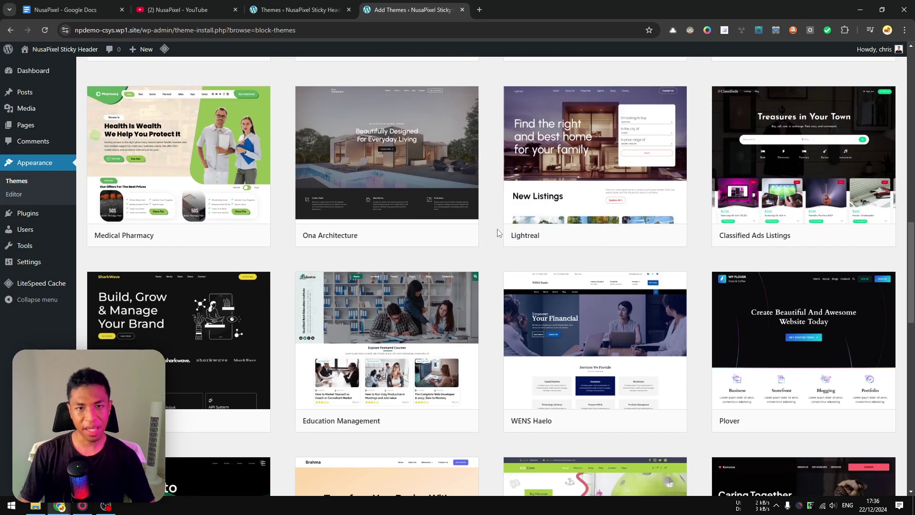
{"action": "scroll", "coordinate": [496, 229], "scroll_direction": "down", "scroll_amount": 2}
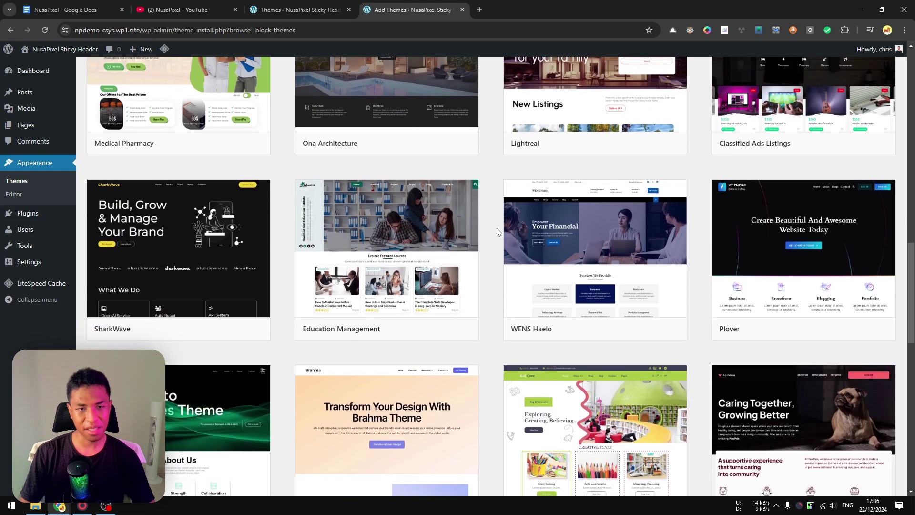
{"action": "scroll", "coordinate": [501, 239], "scroll_direction": "down", "scroll_amount": 5}
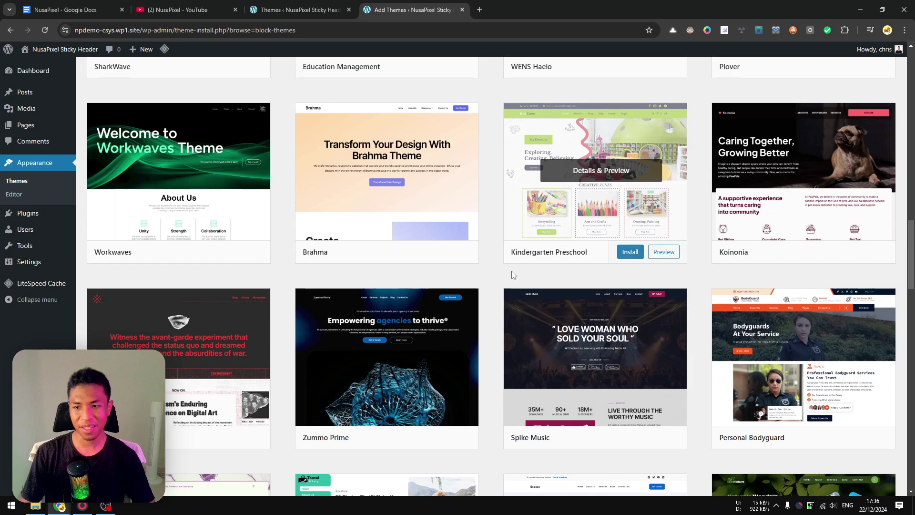
{"action": "scroll", "coordinate": [477, 267], "scroll_direction": "down", "scroll_amount": 8}
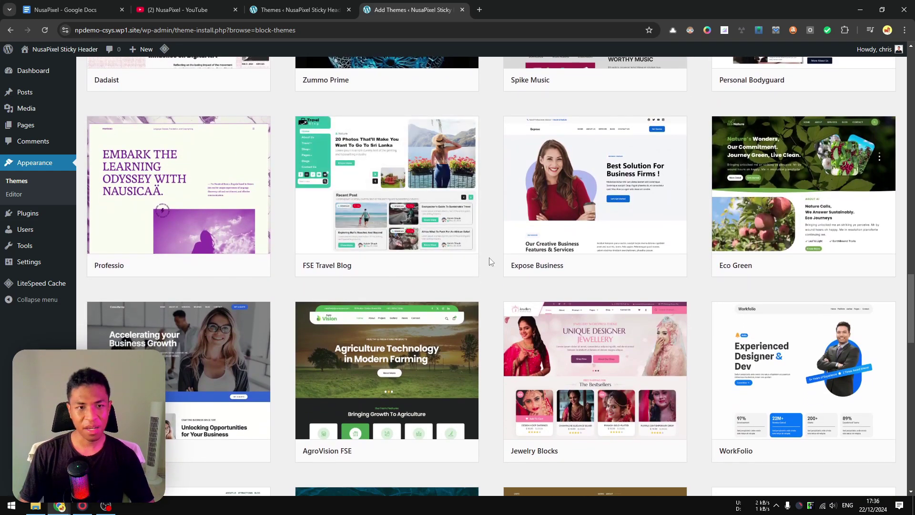
{"action": "scroll", "coordinate": [489, 257], "scroll_direction": "down", "scroll_amount": 4}
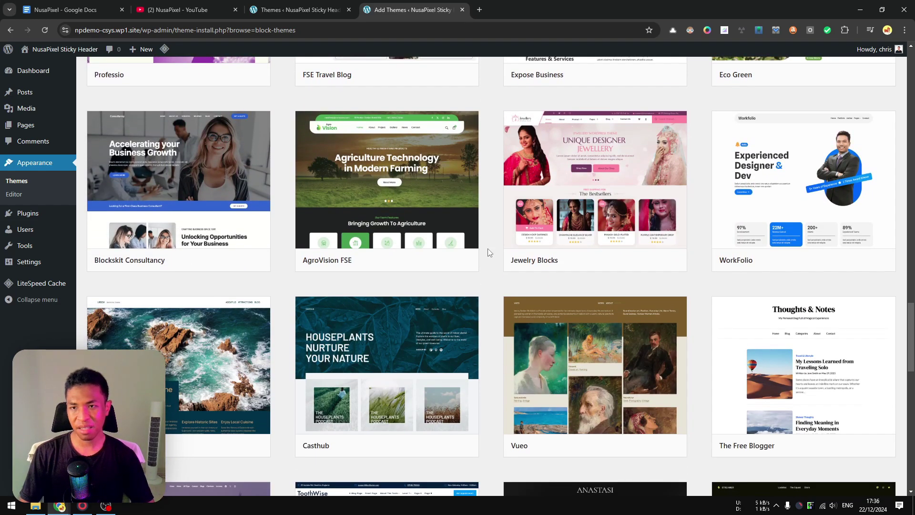
{"action": "scroll", "coordinate": [483, 265], "scroll_direction": "up", "scroll_amount": 13}
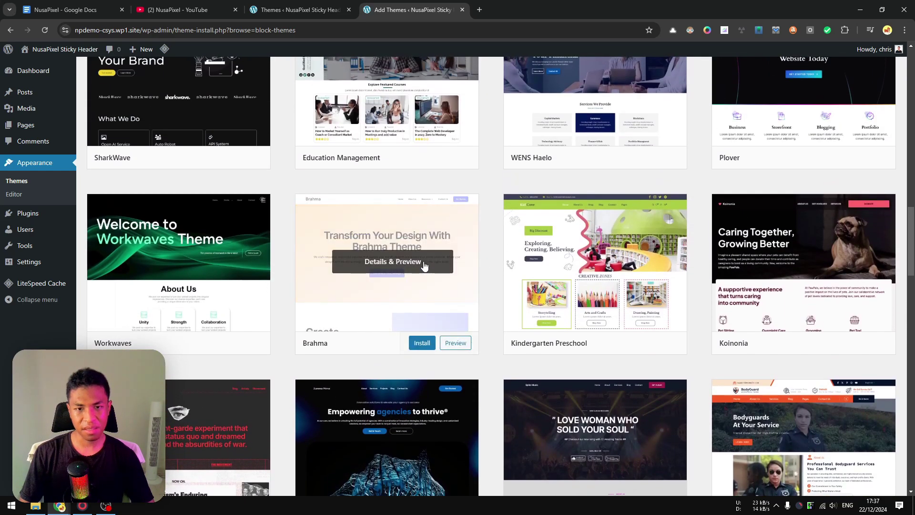
{"action": "left_click", "coordinate": [428, 345]}
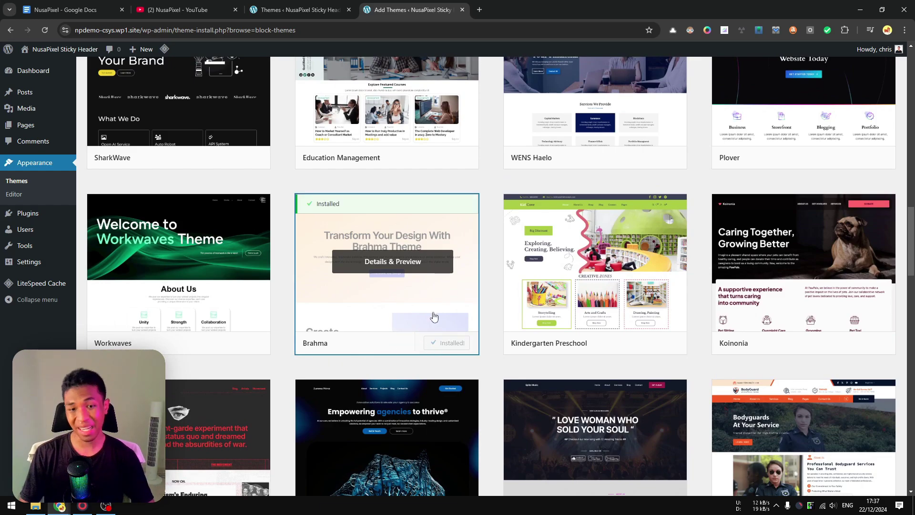
Activate the newly installed Brahma theme.
{"action": "left_click", "coordinate": [440, 344]}
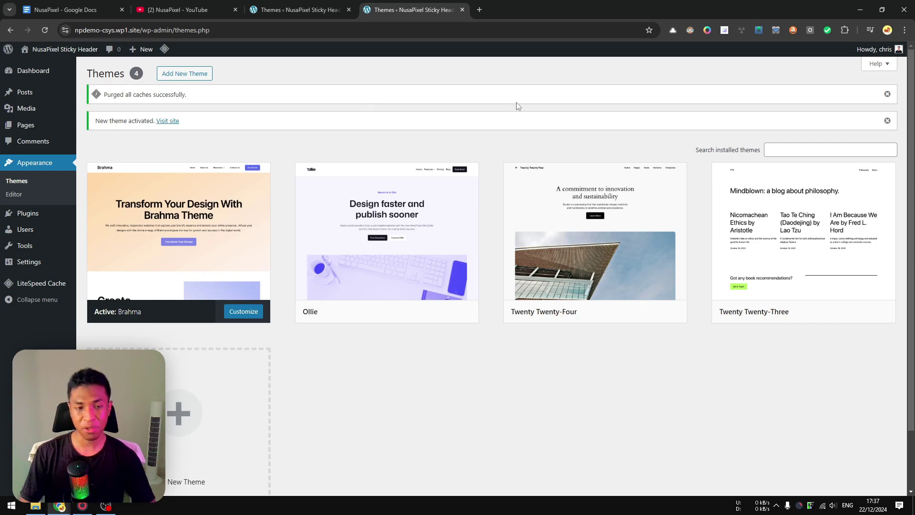
Open the Site Editor and list the Brahma theme's templates.
{"action": "left_click", "coordinate": [31, 197]}
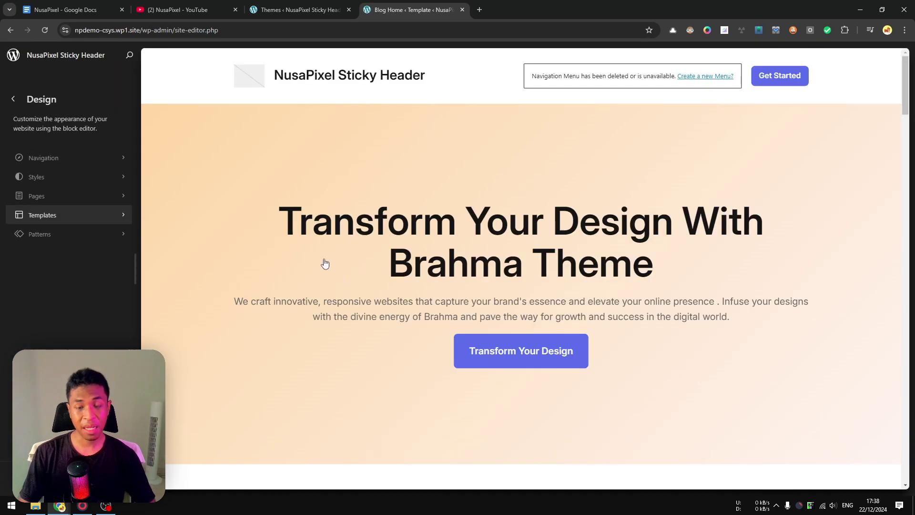
{"action": "left_click", "coordinate": [72, 217]}
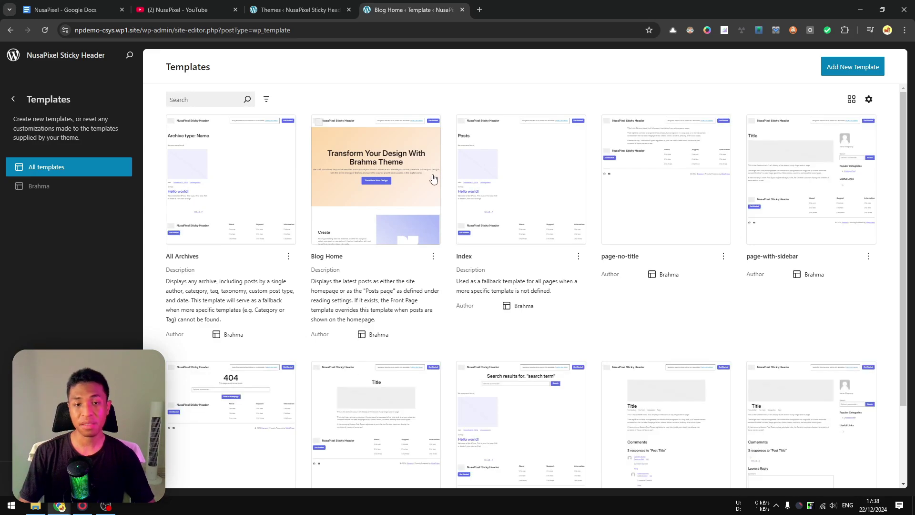
Open the Blog Home template and select the hero section's group block.
{"action": "left_click", "coordinate": [367, 184]}
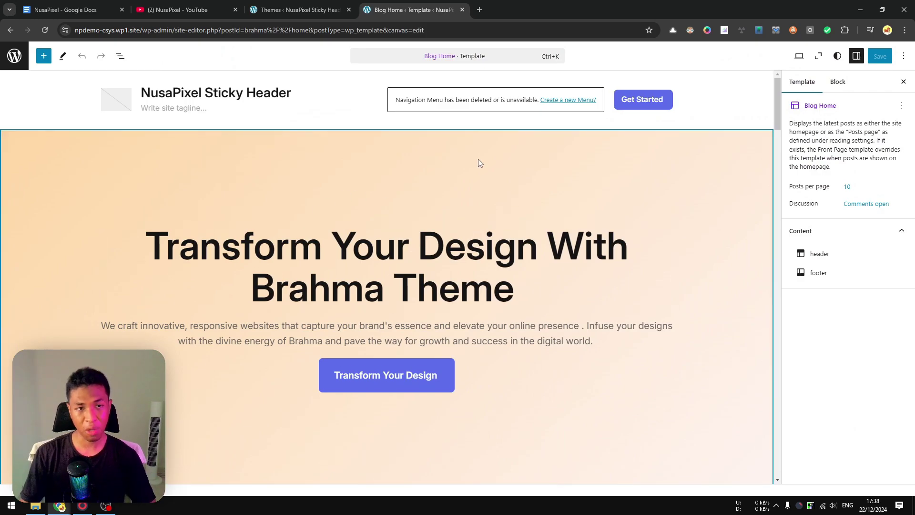
{"action": "scroll", "coordinate": [402, 215], "scroll_direction": "down", "scroll_amount": 3}
{"action": "scroll", "coordinate": [401, 216], "scroll_direction": "up", "scroll_amount": 3}
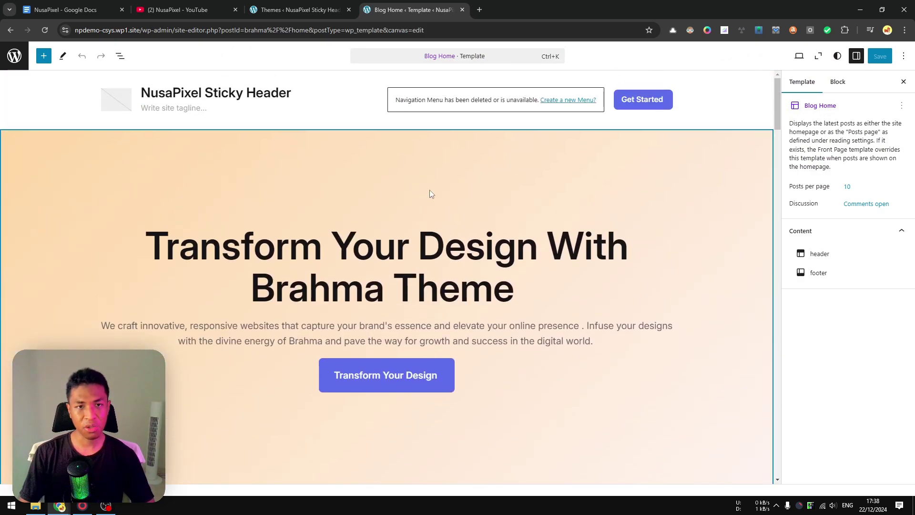
{"action": "scroll", "coordinate": [620, 267], "scroll_direction": "down", "scroll_amount": 3}
{"action": "scroll", "coordinate": [601, 260], "scroll_direction": "up", "scroll_amount": 3}
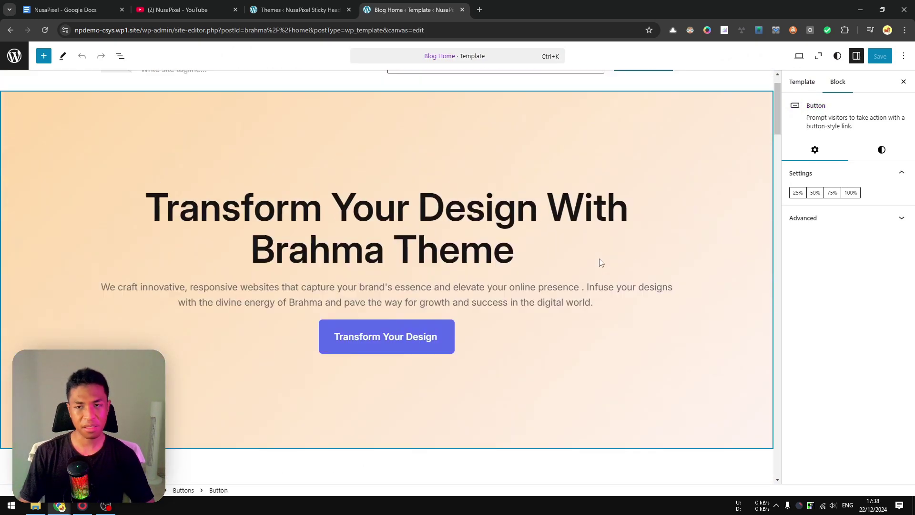
{"action": "left_click", "coordinate": [562, 220]}
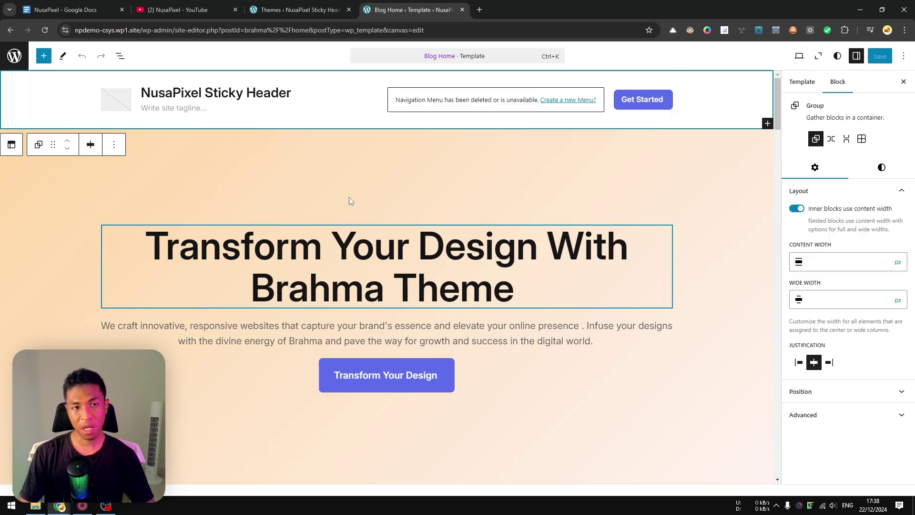
Show List View, collapse the header's inner blocks and select the Header template part.
{"action": "left_click", "coordinate": [119, 58]}
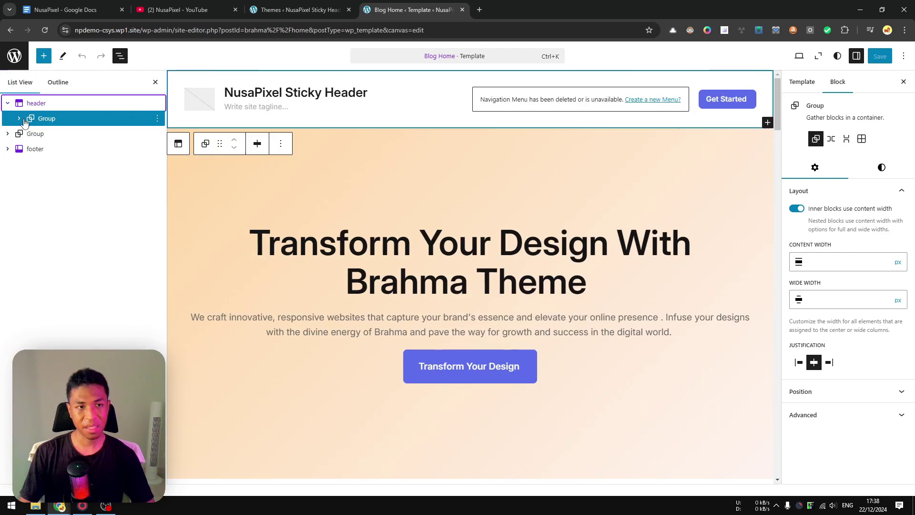
{"action": "left_click", "coordinate": [8, 103]}
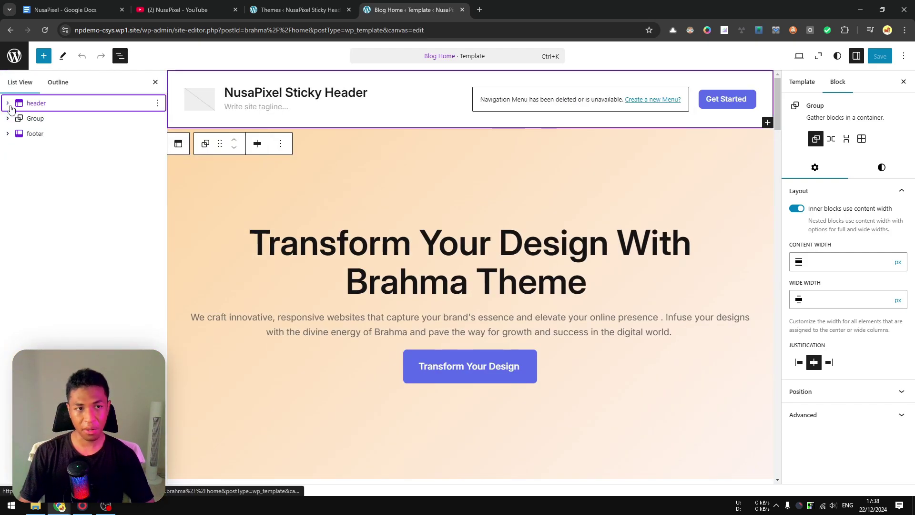
{"action": "left_click", "coordinate": [54, 103]}
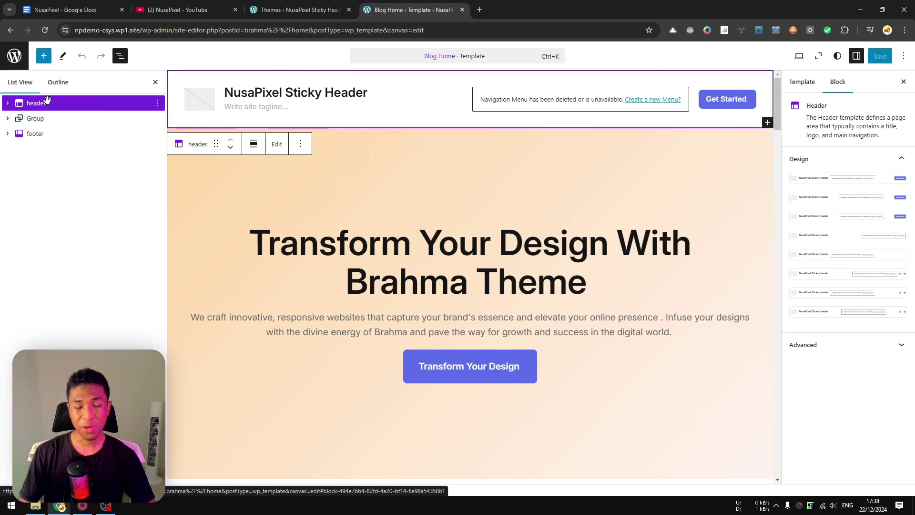
Wrap the header in a Group and turn off 'Inner blocks use content width'.
{"action": "right_click", "coordinate": [79, 103]}
{"action": "left_click", "coordinate": [110, 198]}
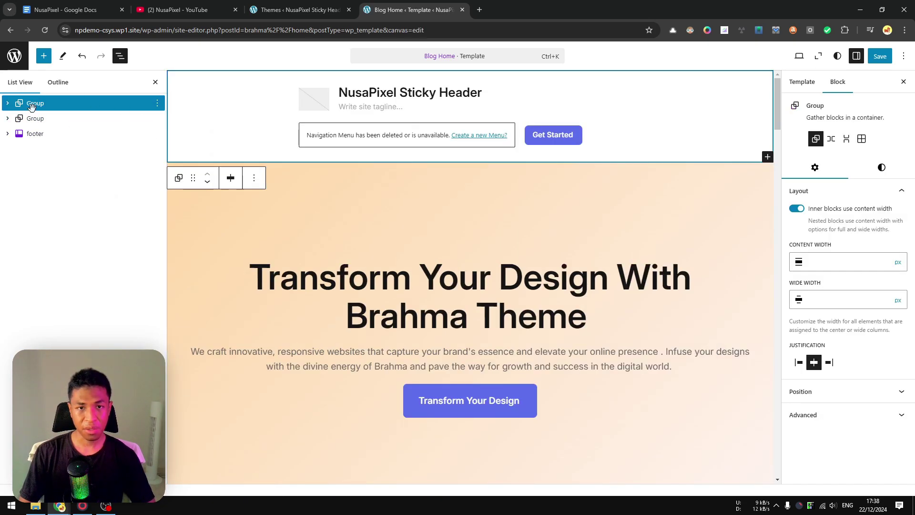
{"action": "left_click", "coordinate": [9, 104]}
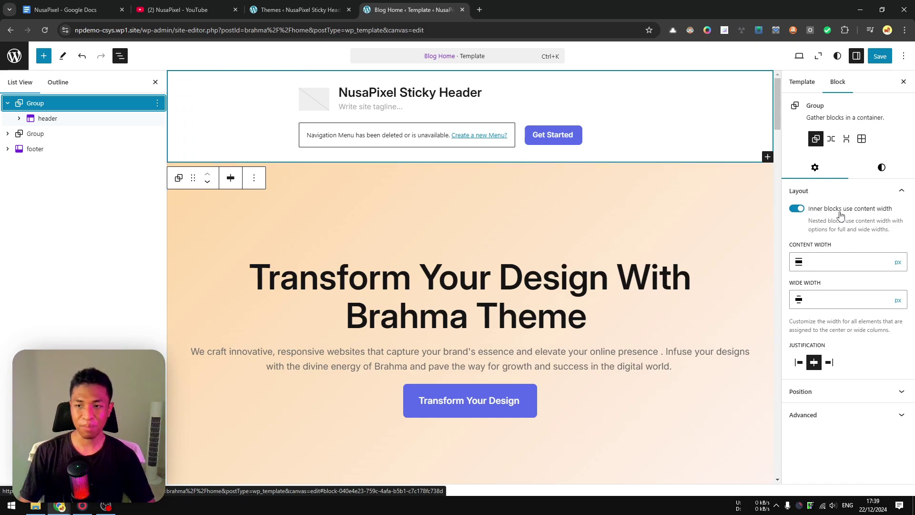
{"action": "left_click", "coordinate": [797, 208]}
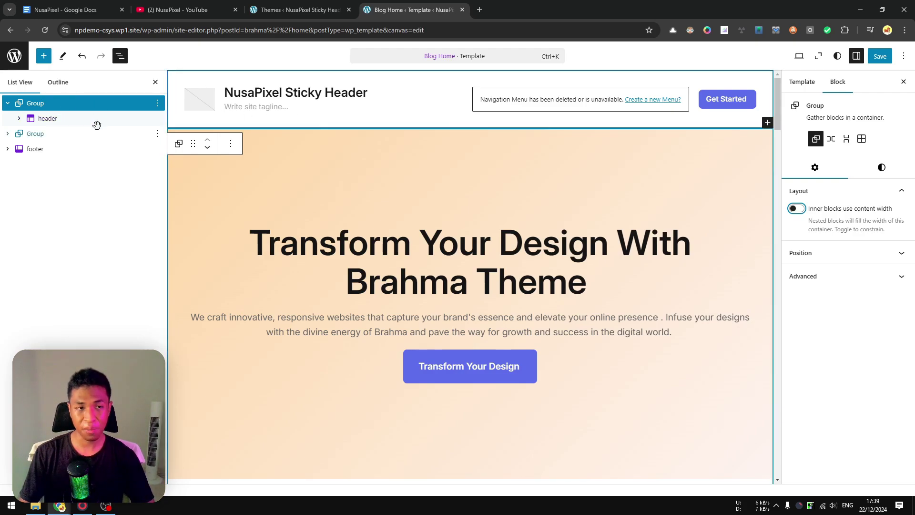
Undo the last change, then rename the header's wrapping group to 'Sticky Header'.
{"action": "key", "text": "ctrl+z"}
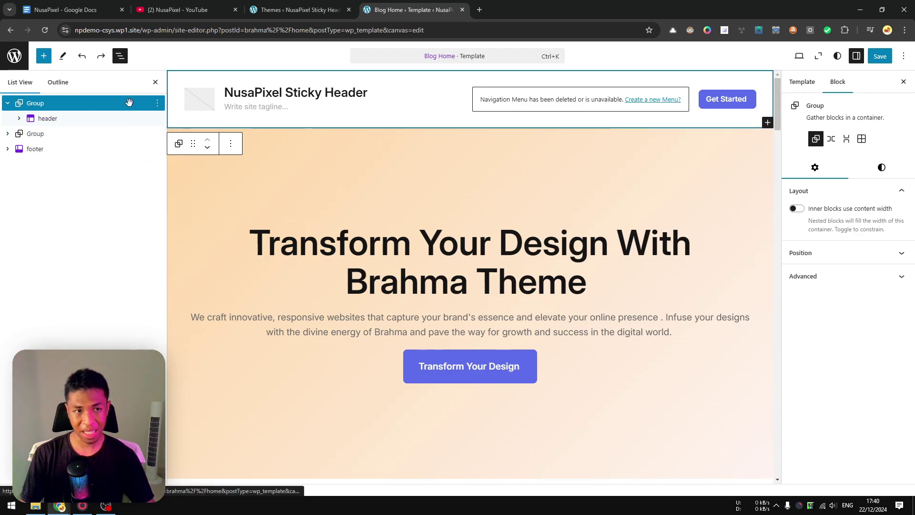
{"action": "right_click", "coordinate": [123, 103]}
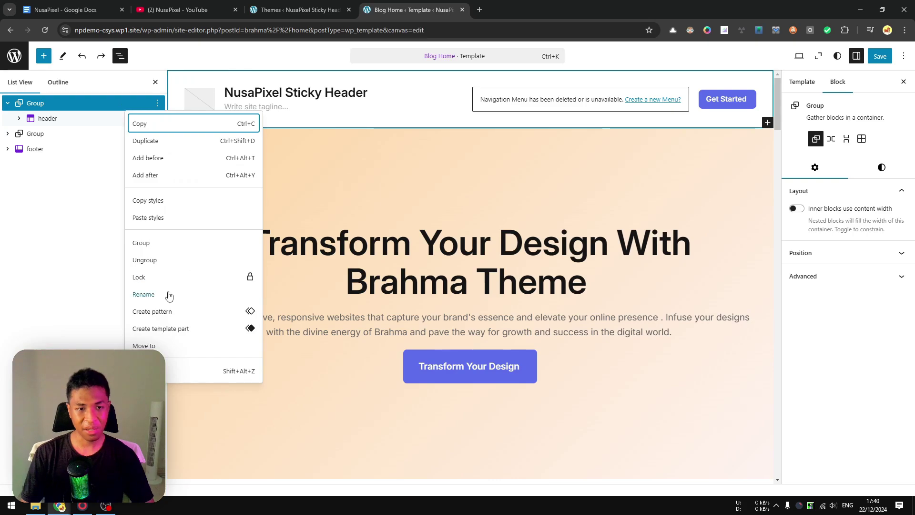
{"action": "left_click", "coordinate": [143, 294]}
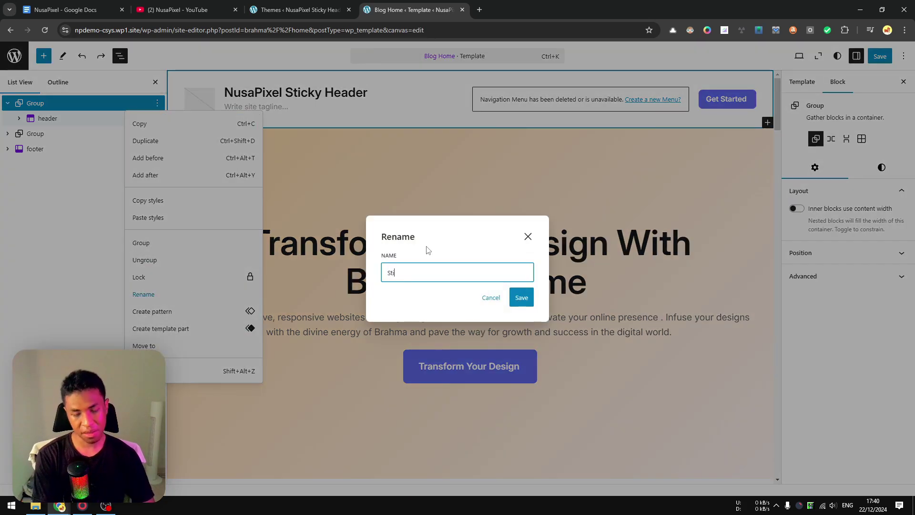
{"action": "type", "text": "Sticky Header"}
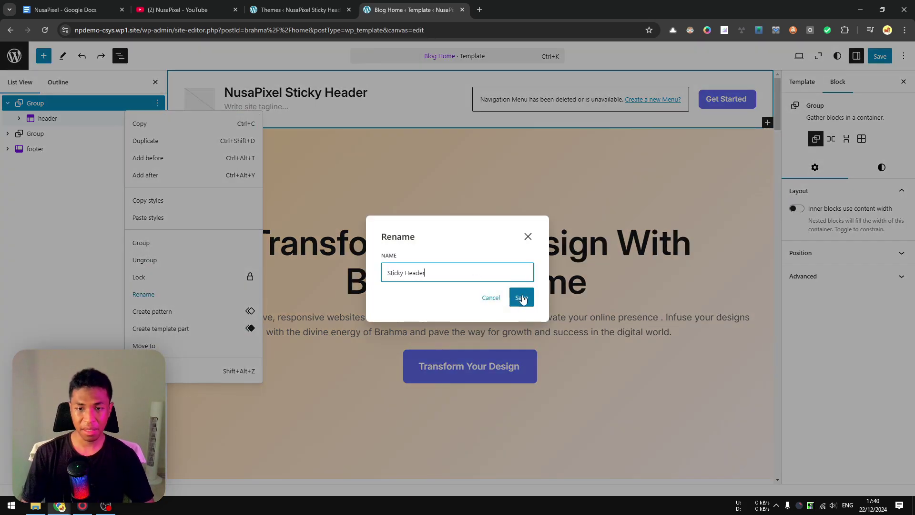
{"action": "left_click", "coordinate": [522, 298]}
{"action": "left_click", "coordinate": [55, 98]}
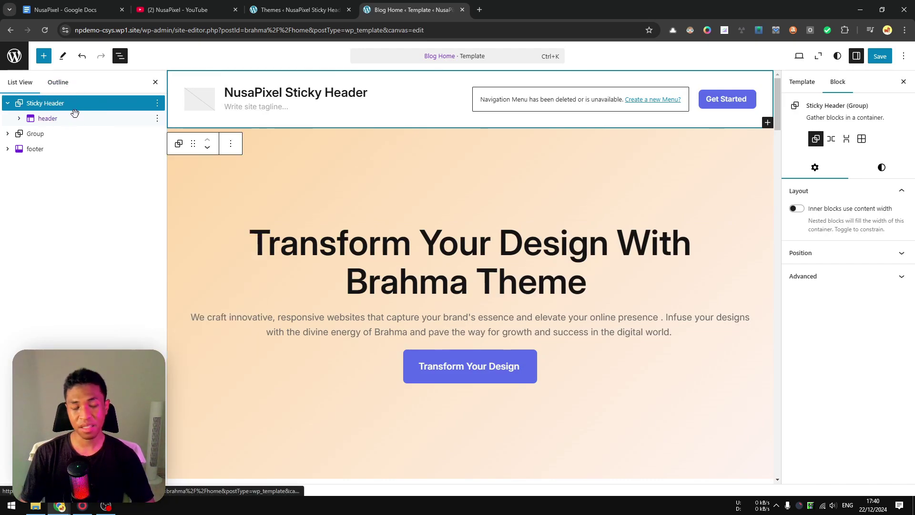
Set the Sticky Header group's Position to Sticky and scroll the canvas to verify it.
{"action": "left_click", "coordinate": [70, 108]}
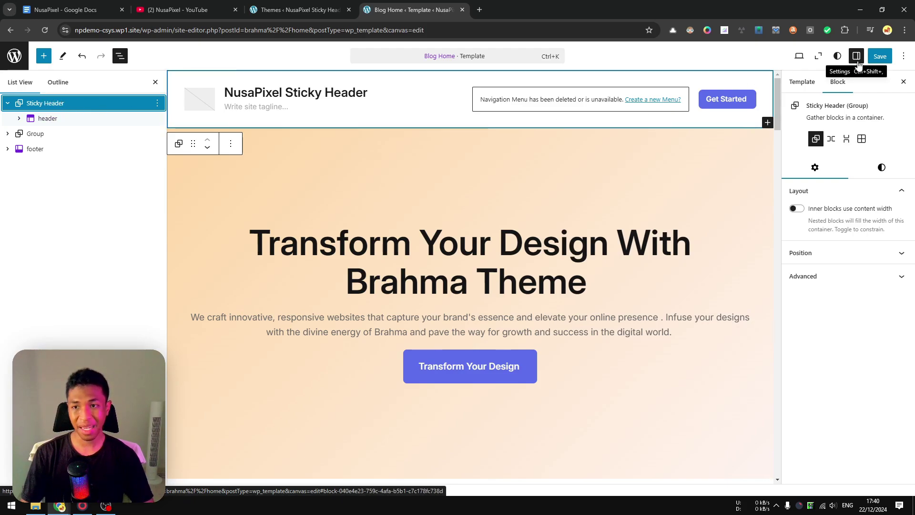
{"action": "left_click", "coordinate": [811, 254]}
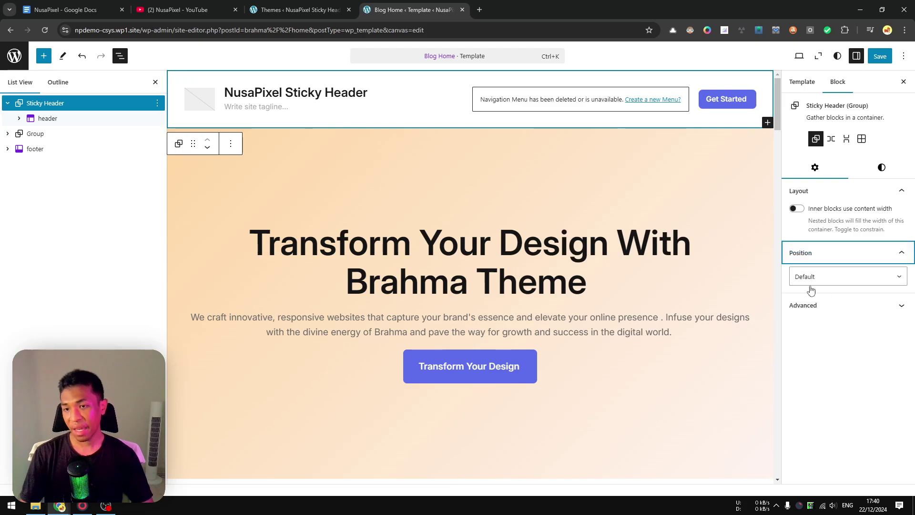
{"action": "left_click", "coordinate": [842, 278]}
{"action": "left_click", "coordinate": [837, 331]}
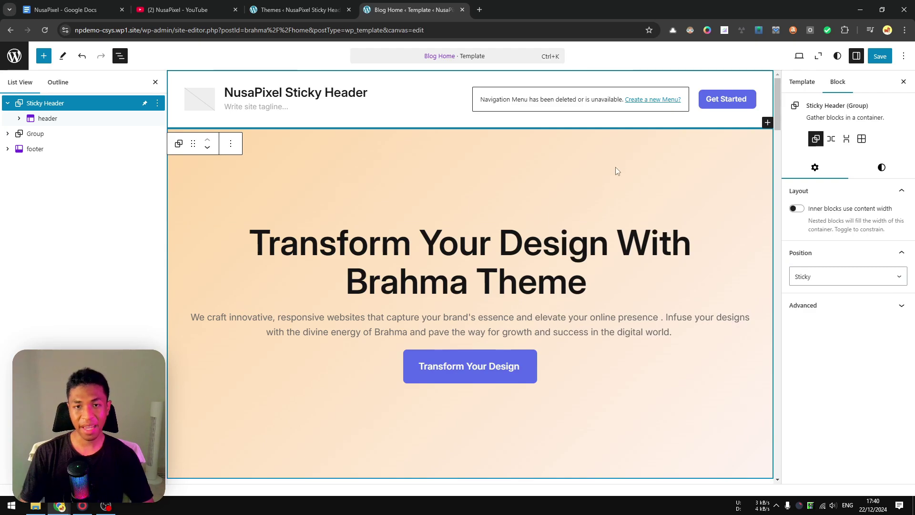
{"action": "scroll", "coordinate": [637, 167], "scroll_direction": "down", "scroll_amount": 5}
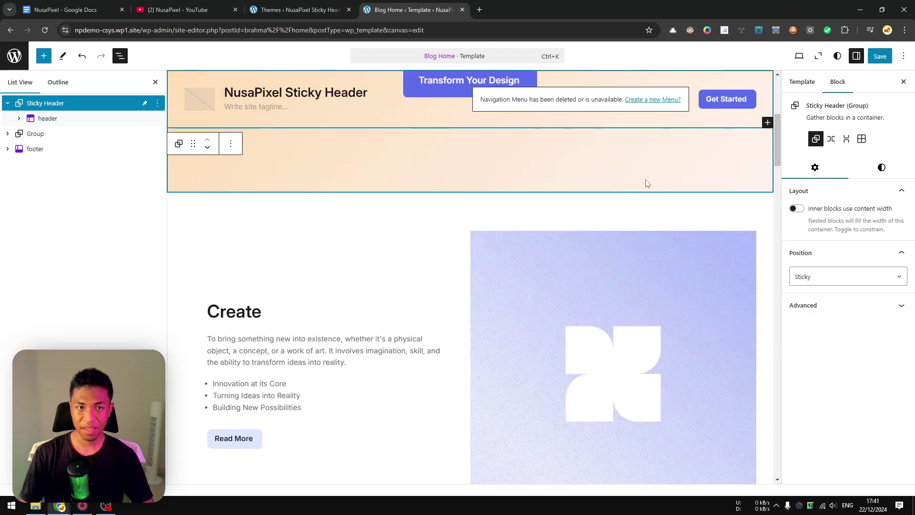
{"action": "scroll", "coordinate": [641, 195], "scroll_direction": "up", "scroll_amount": 5}
{"action": "scroll", "coordinate": [634, 193], "scroll_direction": "down", "scroll_amount": 3}
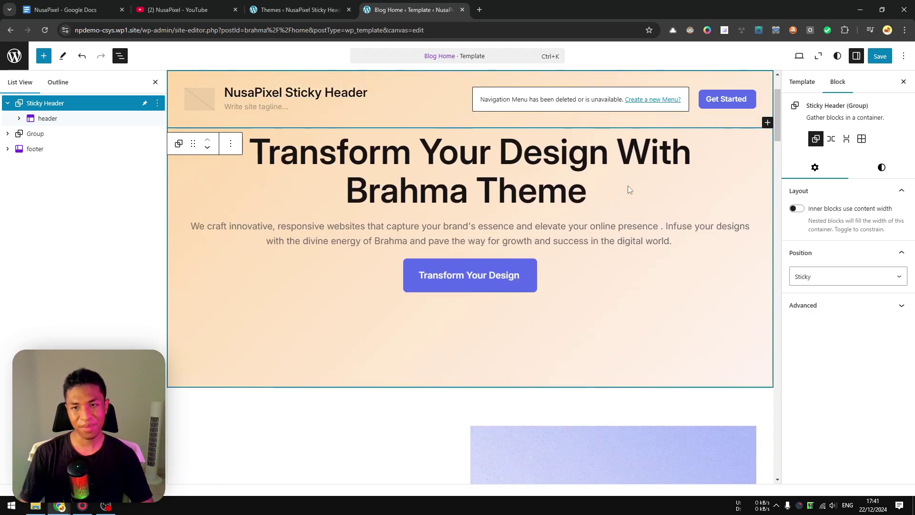
{"action": "scroll", "coordinate": [615, 217], "scroll_direction": "up", "scroll_amount": 3}
{"action": "scroll", "coordinate": [596, 198], "scroll_direction": "down", "scroll_amount": 2}
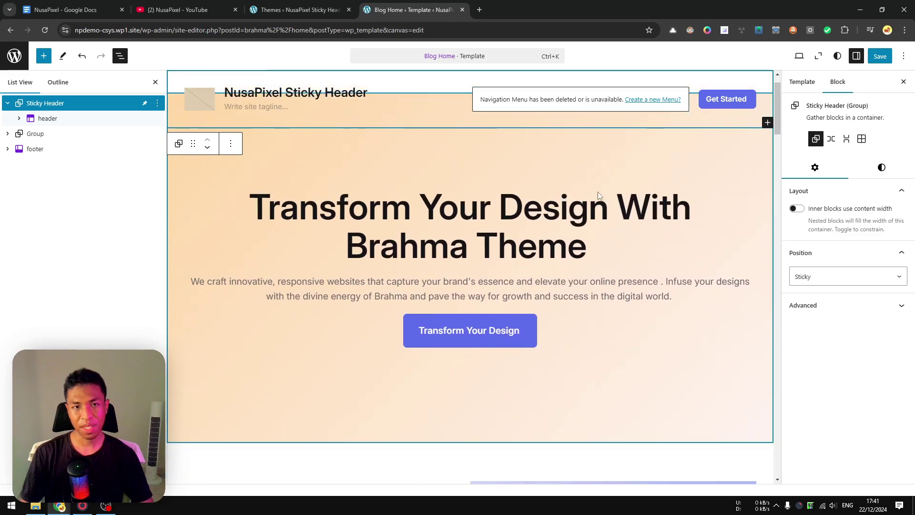
{"action": "scroll", "coordinate": [625, 273], "scroll_direction": "up", "scroll_amount": 2}
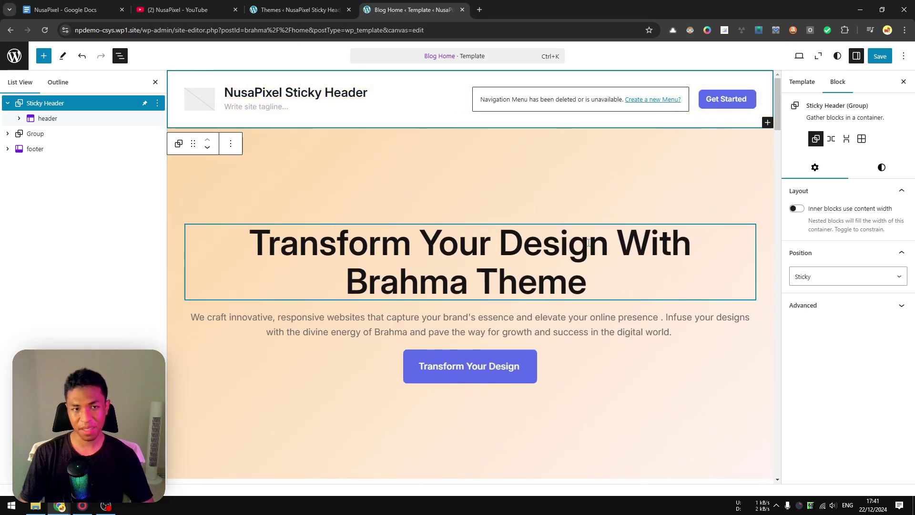
Expand the header in List View and select its inner Group block.
{"action": "left_click", "coordinate": [44, 118]}
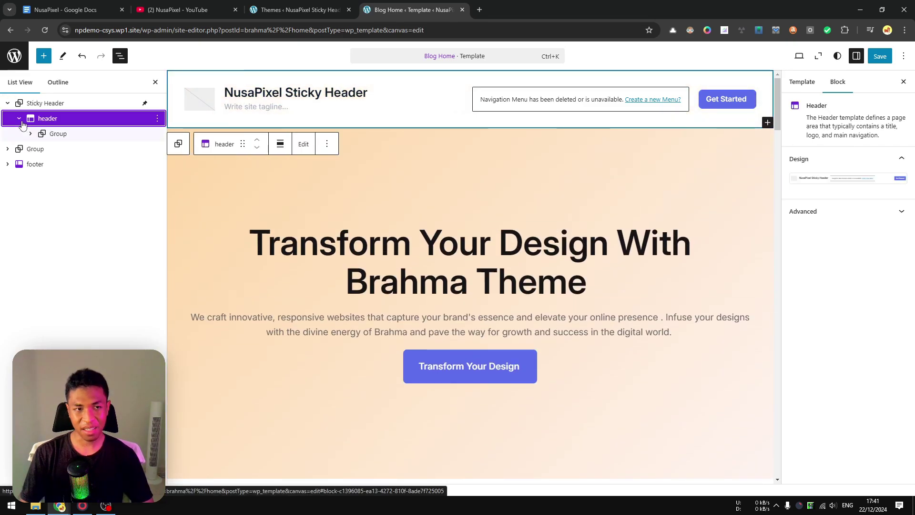
{"action": "left_click", "coordinate": [51, 134]}
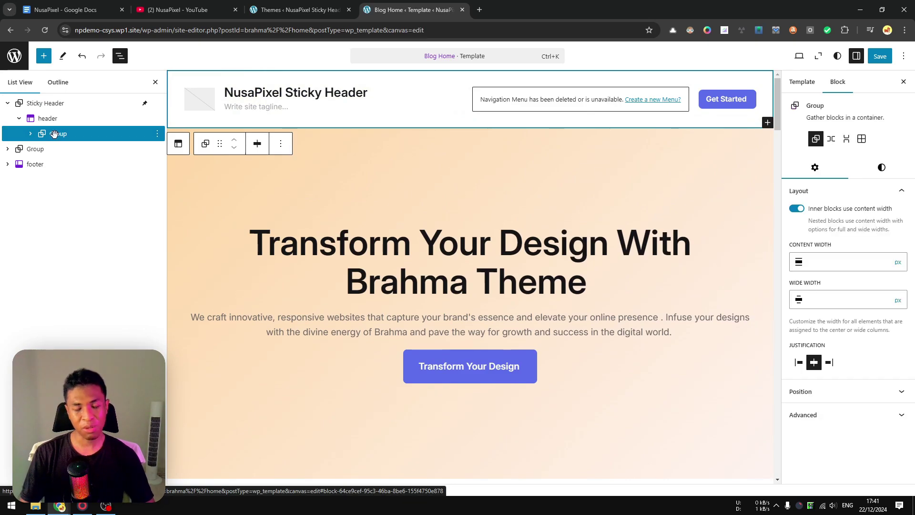
{"action": "left_click", "coordinate": [30, 134]}
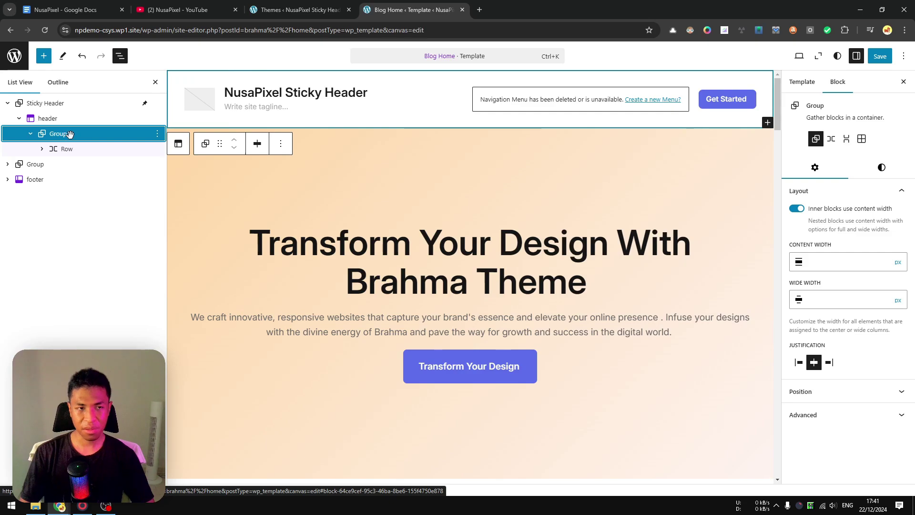
Give the header's inner Group a white background and scroll to check the result.
{"action": "left_click", "coordinate": [881, 167]}
{"action": "left_click", "coordinate": [839, 233]}
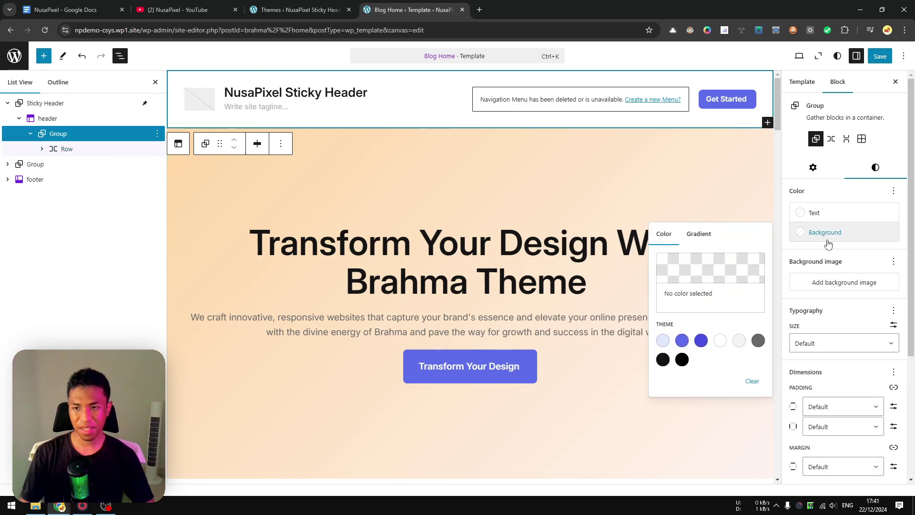
{"action": "left_click", "coordinate": [721, 340]}
{"action": "left_click", "coordinate": [507, 160]}
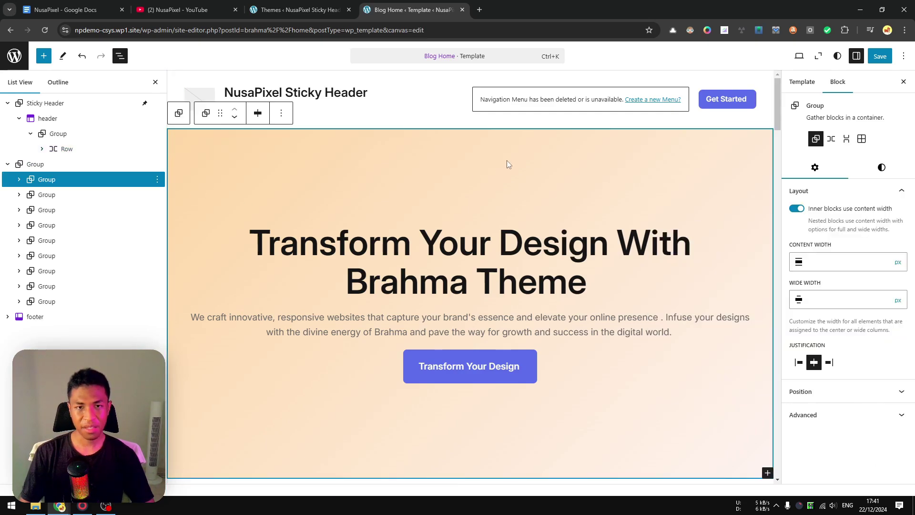
{"action": "scroll", "coordinate": [525, 163], "scroll_direction": "down", "scroll_amount": 1}
{"action": "scroll", "coordinate": [645, 210], "scroll_direction": "down", "scroll_amount": 6}
{"action": "scroll", "coordinate": [650, 221], "scroll_direction": "up", "scroll_amount": 7}
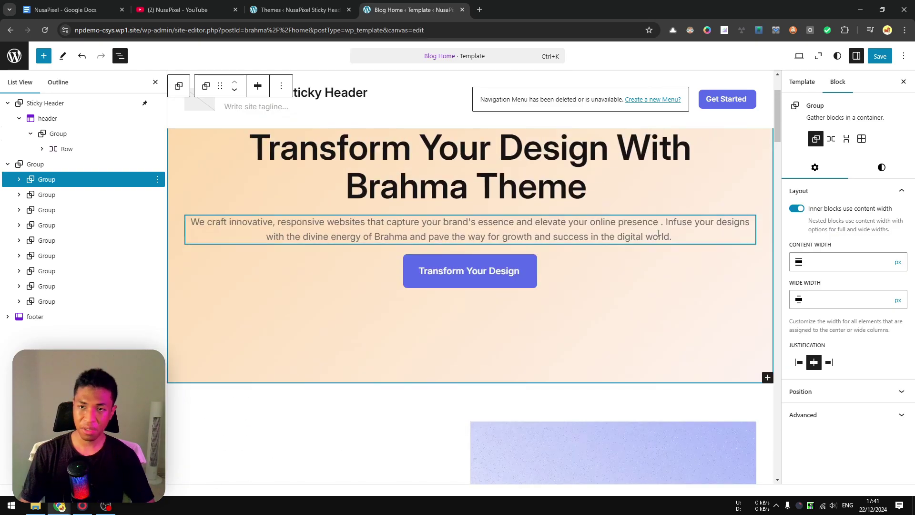
{"action": "scroll", "coordinate": [572, 199], "scroll_direction": "down", "scroll_amount": 4}
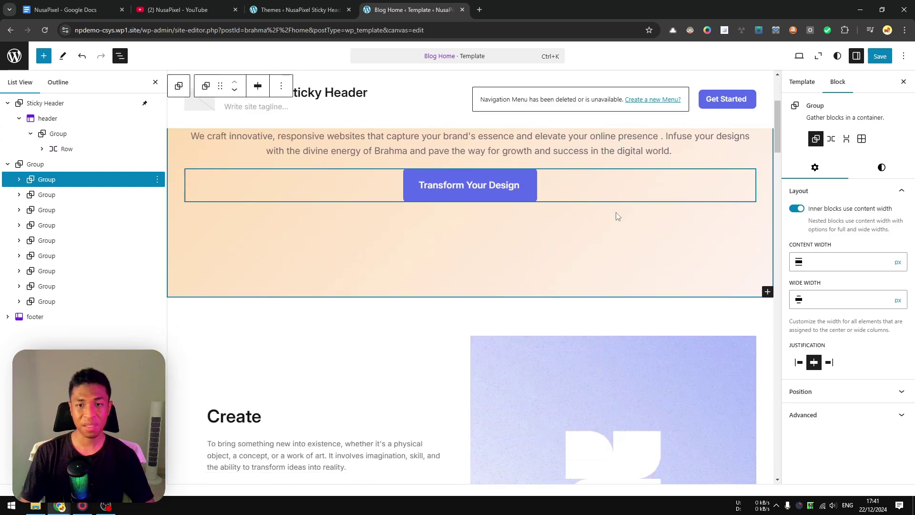
{"action": "scroll", "coordinate": [617, 214], "scroll_direction": "up", "scroll_amount": 4}
Save the Blog Home template and Sticky Header changes, then scroll the live site to check the header.
{"action": "left_click", "coordinate": [880, 56]}
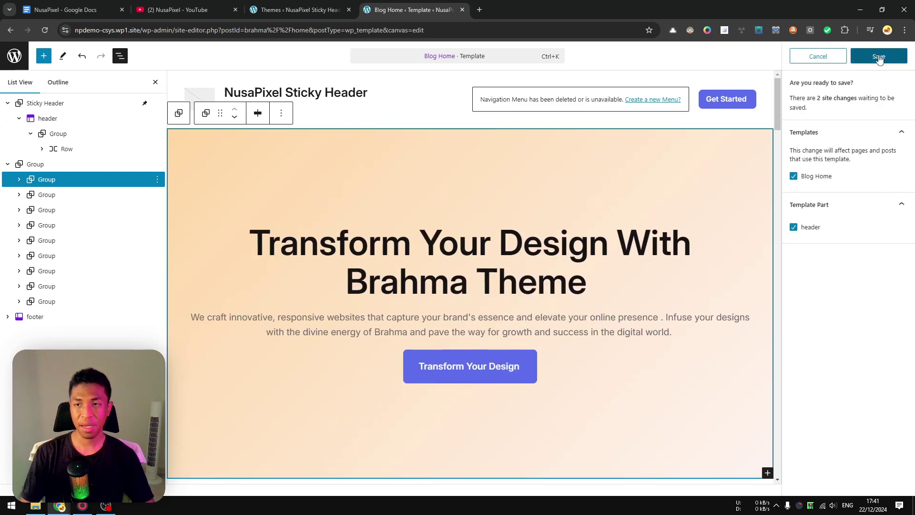
{"action": "left_click", "coordinate": [880, 55]}
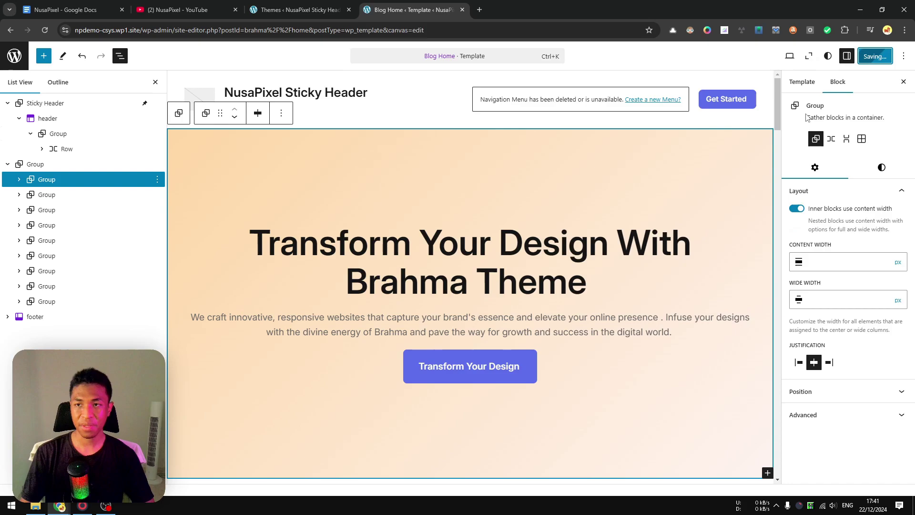
{"action": "left_click", "coordinate": [799, 56]}
{"action": "left_click", "coordinate": [748, 142]}
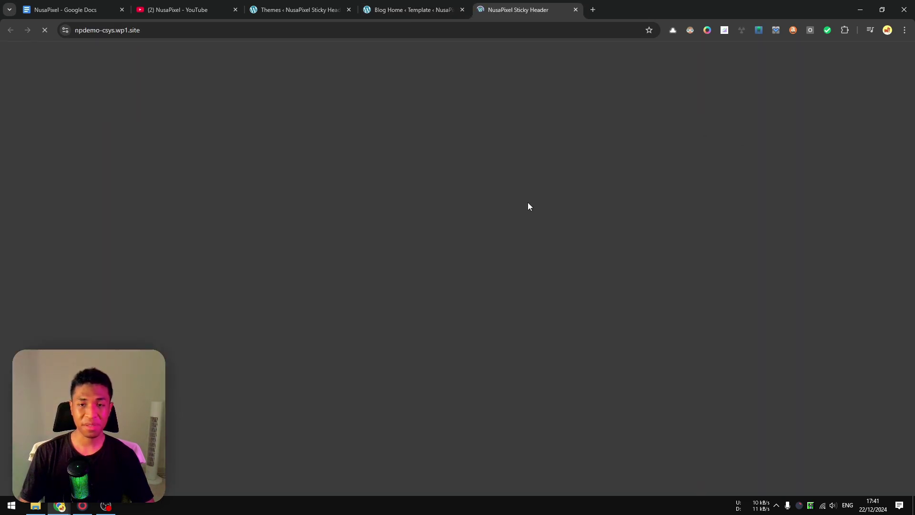
{"action": "scroll", "coordinate": [623, 155], "scroll_direction": "down", "scroll_amount": 15}
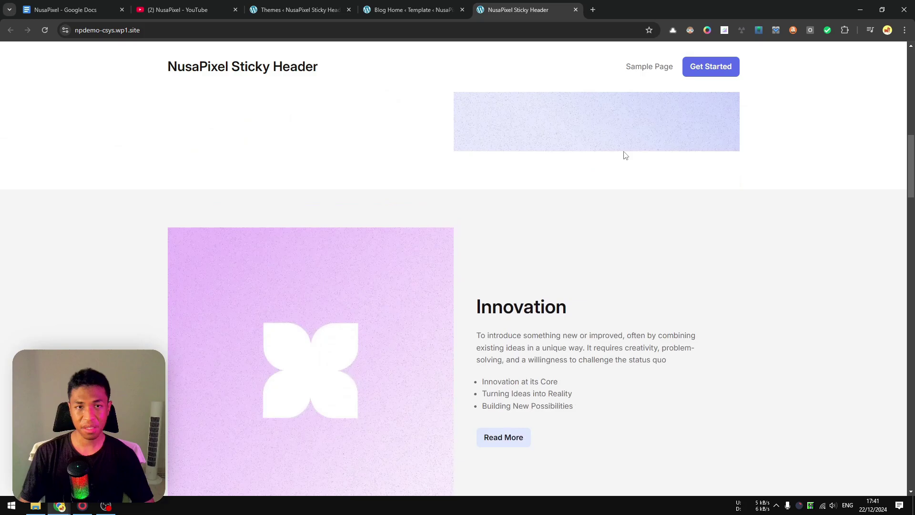
{"action": "scroll", "coordinate": [620, 108], "scroll_direction": "down", "scroll_amount": 12}
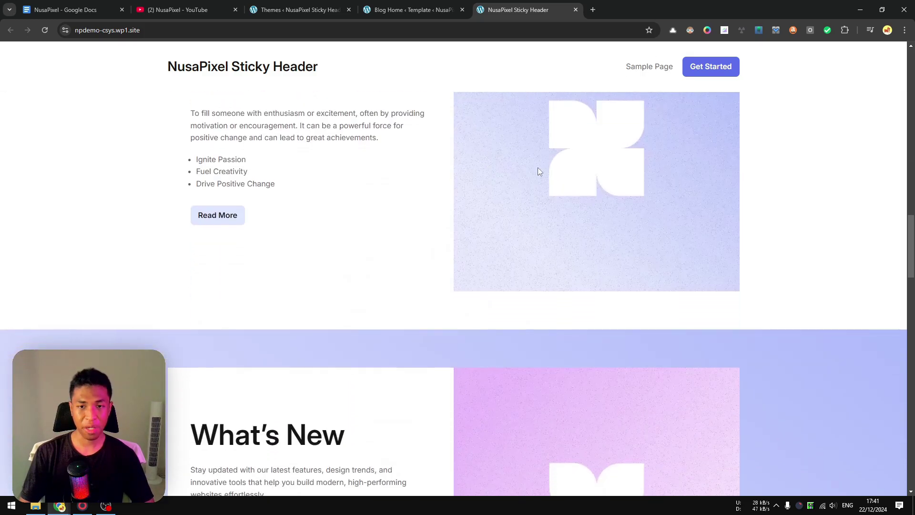
{"action": "scroll", "coordinate": [593, 213], "scroll_direction": "up", "scroll_amount": 10}
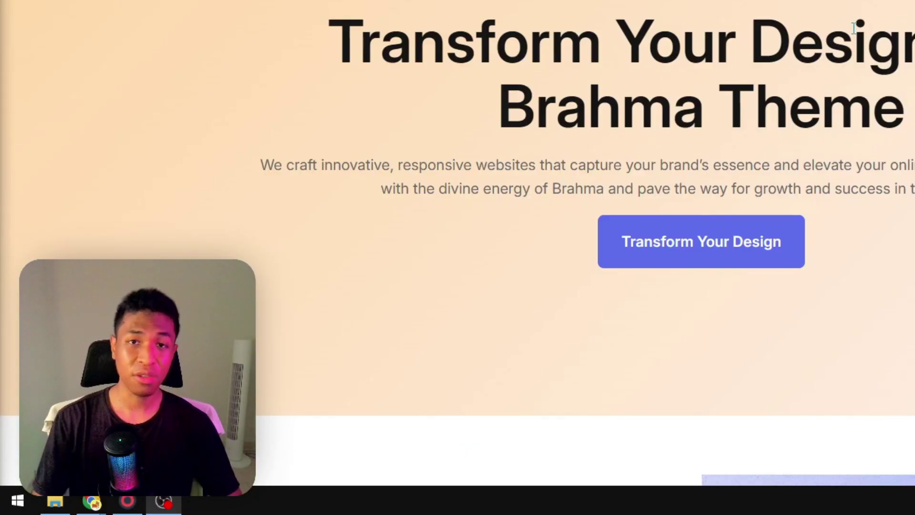